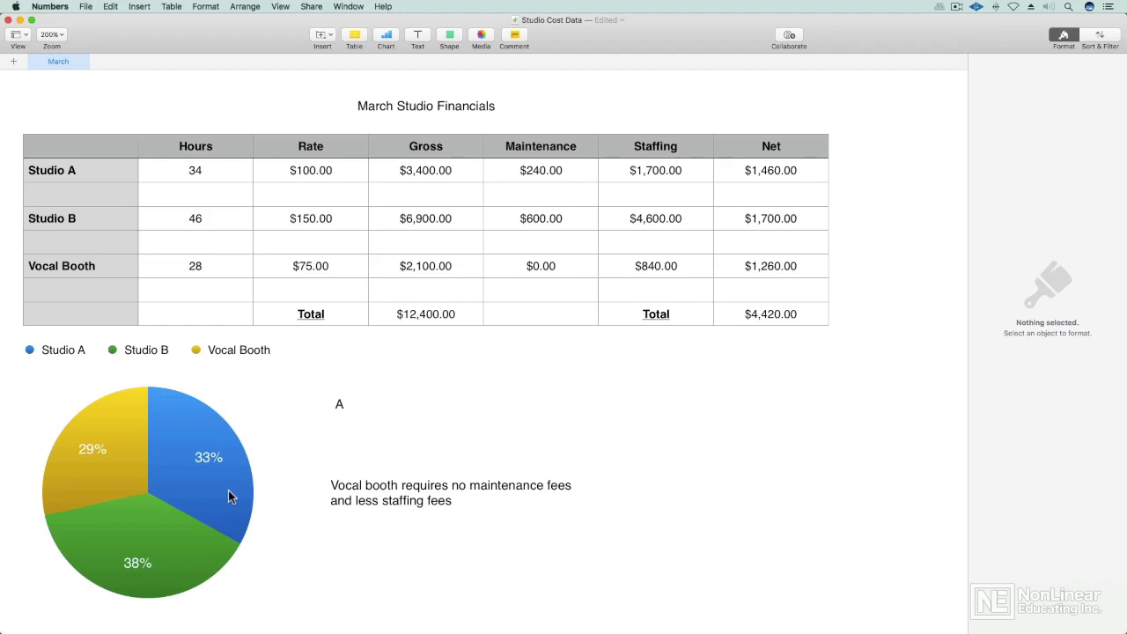
Step: Send the pie chart to the back and move it up behind the studio financials table
{"action": "mouse_move", "coordinate": [233, 478]}
{"action": "left_mouse_down"}
{"action": "mouse_move", "coordinate": [257, 252]}
{"action": "mouse_move", "coordinate": [274, 488]}
{"action": "mouse_move", "coordinate": [234, 490]}
{"action": "left_mouse_up"}
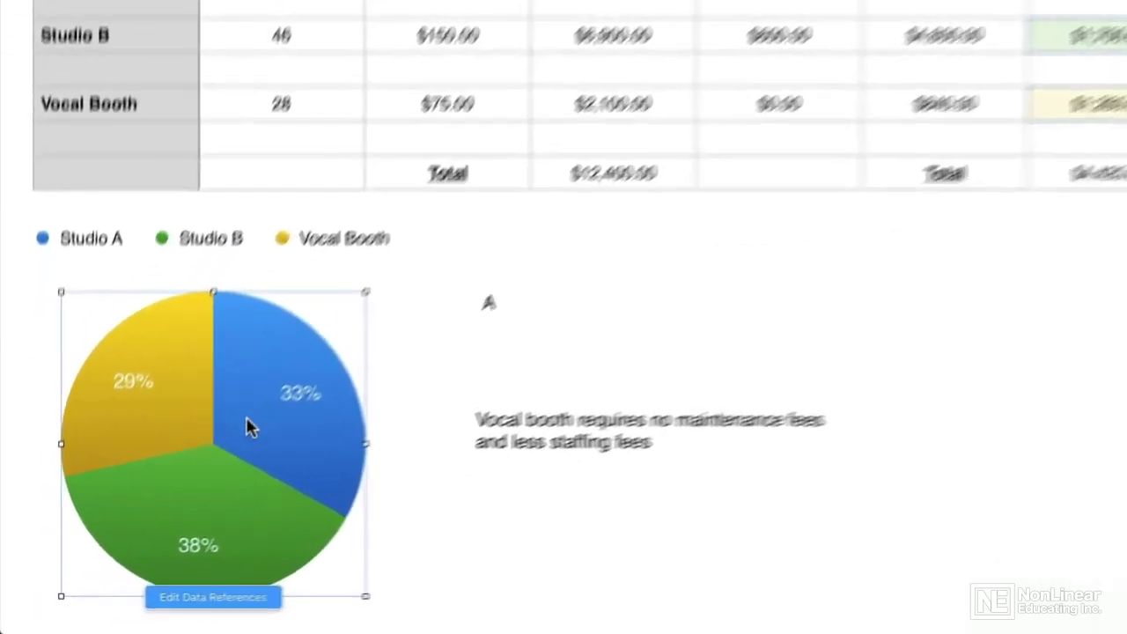
{"action": "right_click", "coordinate": [170, 442]}
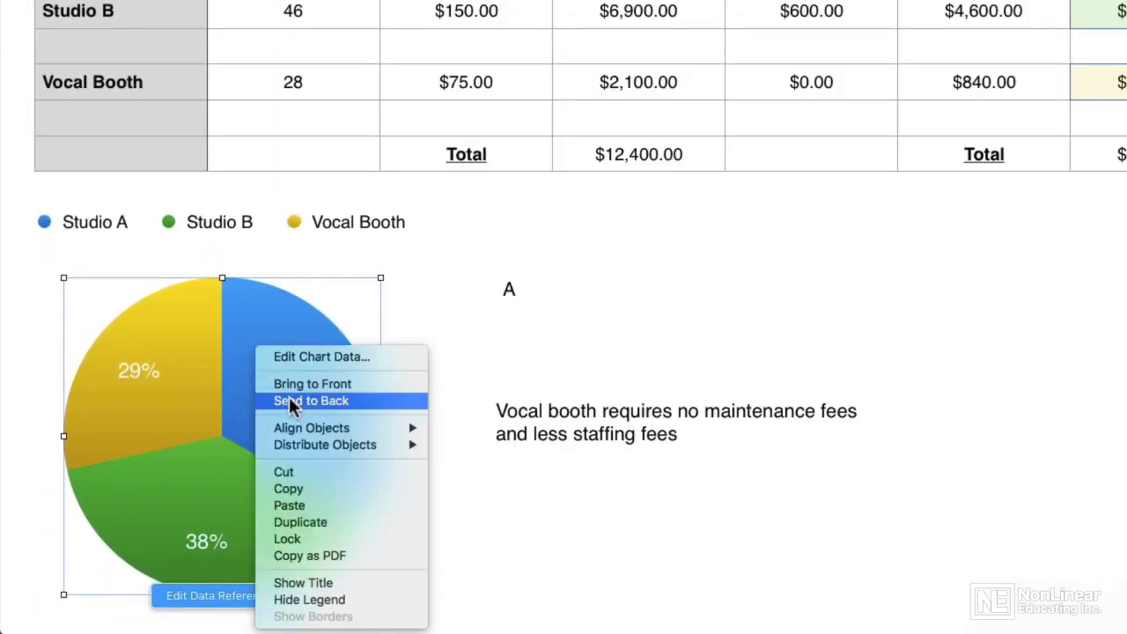
{"action": "left_click", "coordinate": [289, 400]}
{"action": "left_click_drag", "start_coordinate": [289, 428], "coordinate": [482, 57]}
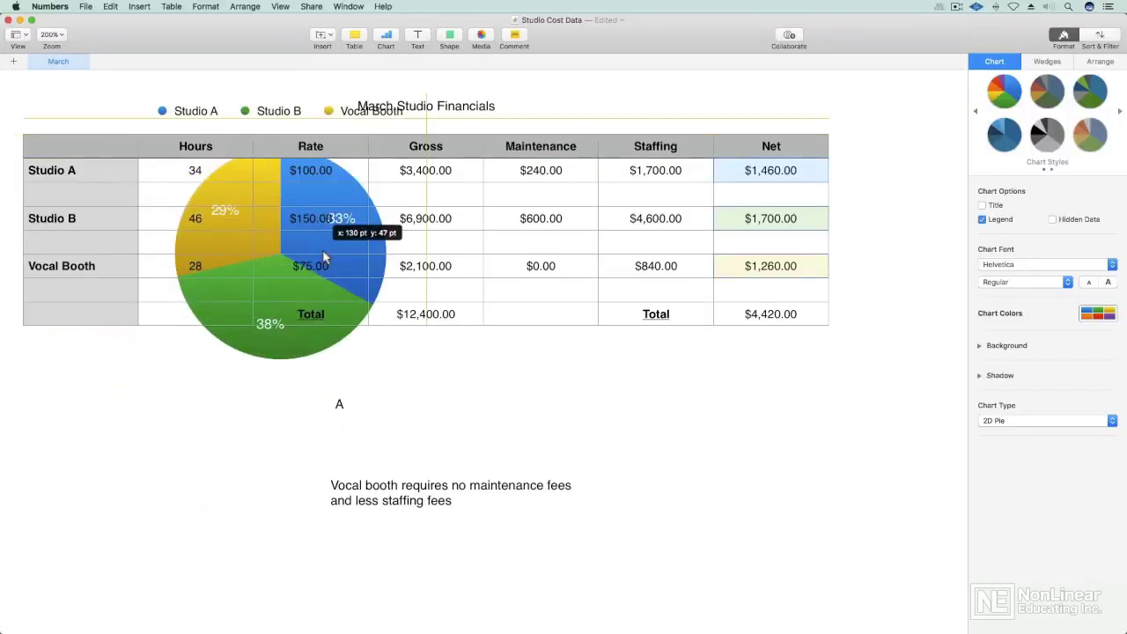
Step: Move the pie chart back below the table and bring it to the front
{"action": "left_click_drag", "start_coordinate": [322, 249], "coordinate": [189, 500]}
{"action": "right_click", "coordinate": [189, 499]}
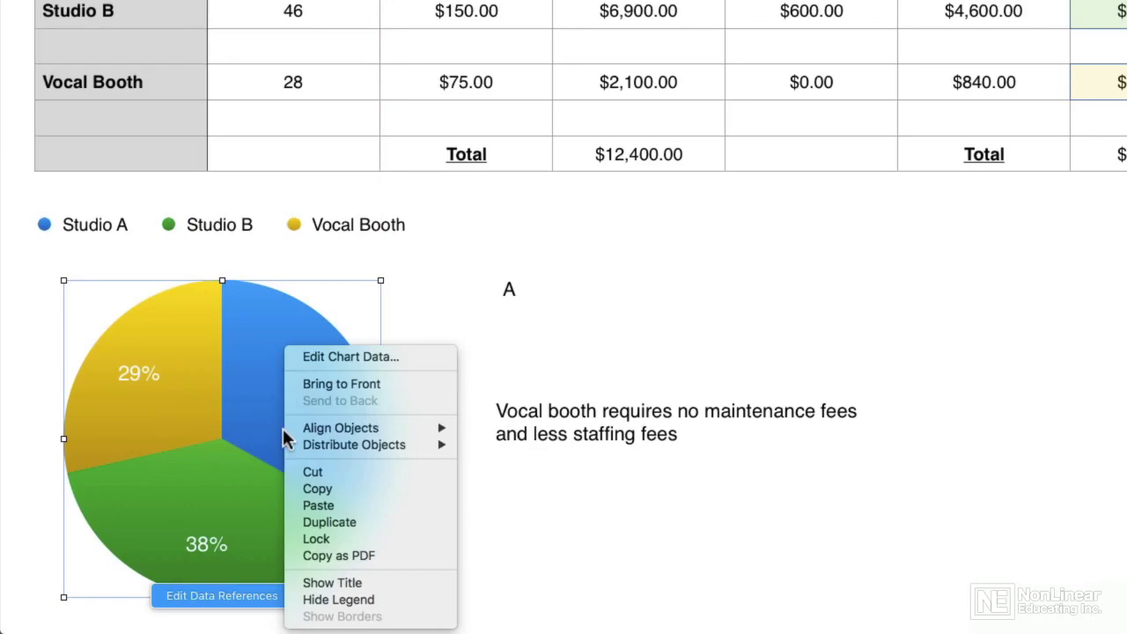
{"action": "left_click", "coordinate": [351, 384]}
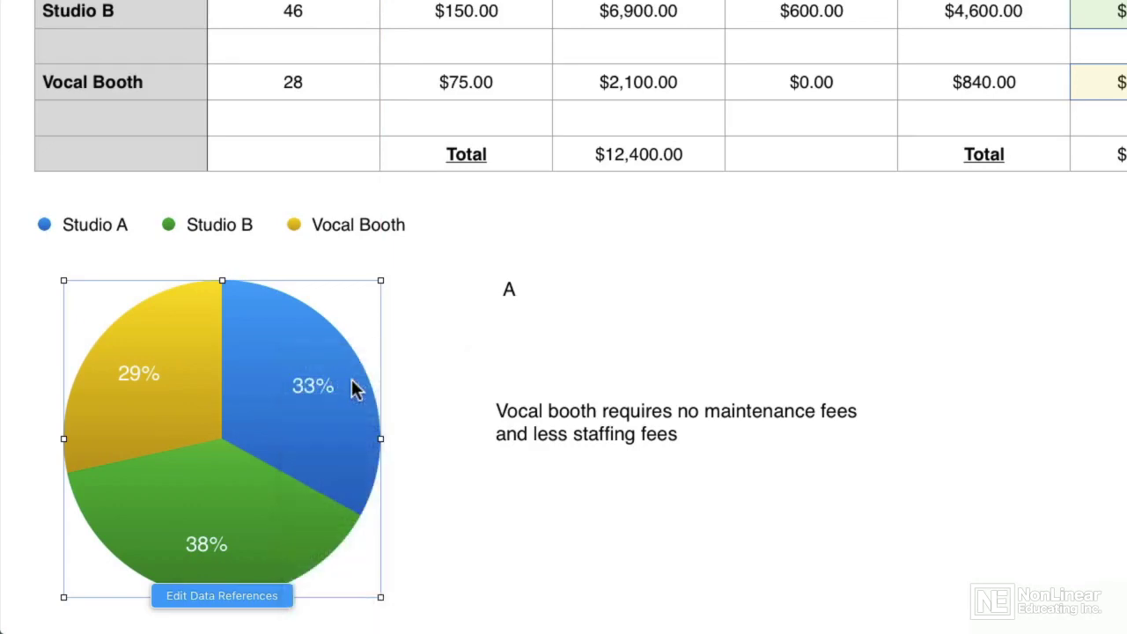
{"action": "left_click", "coordinate": [351, 387]}
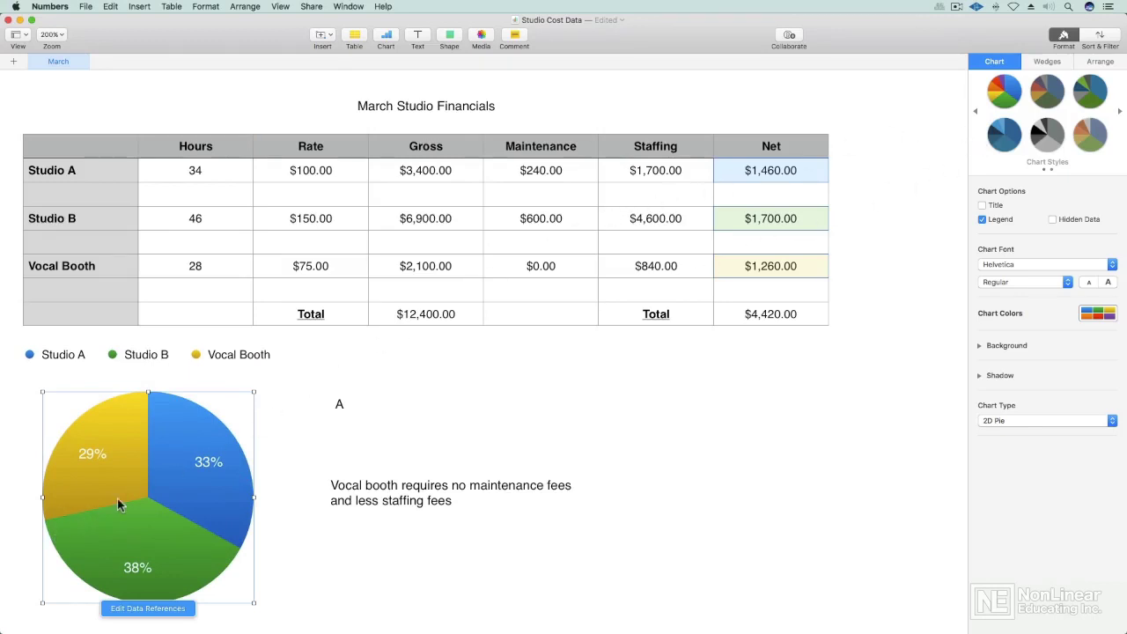
Step: Send the pie chart one layer backward, bring it one layer forward again, and deselect it
{"action": "left_click", "coordinate": [1097, 63]}
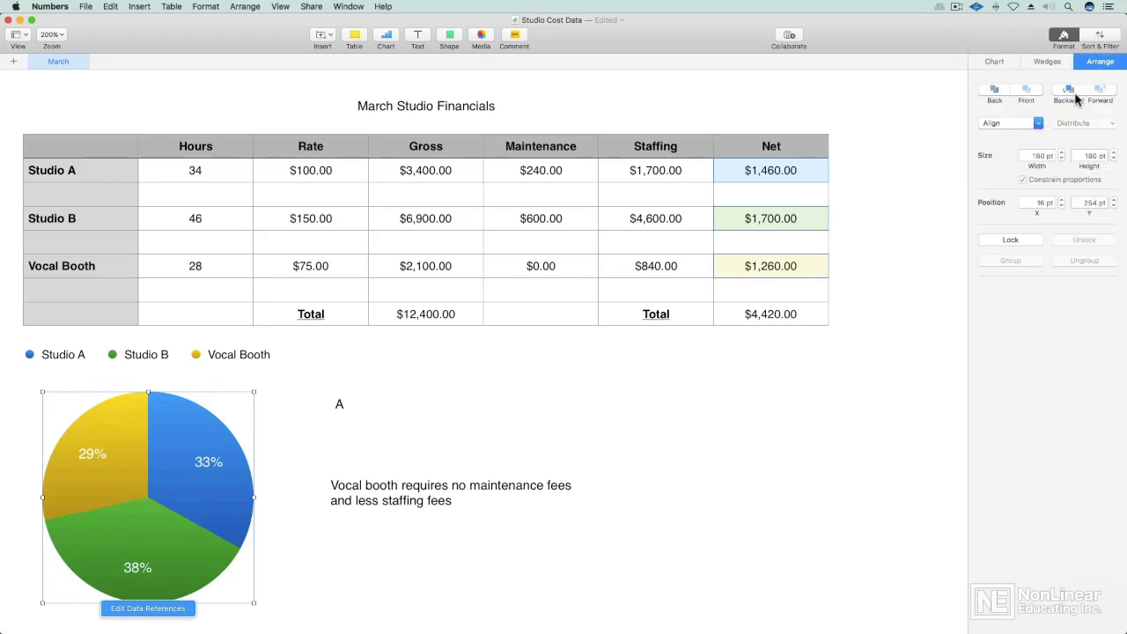
{"action": "left_click", "coordinate": [1074, 94]}
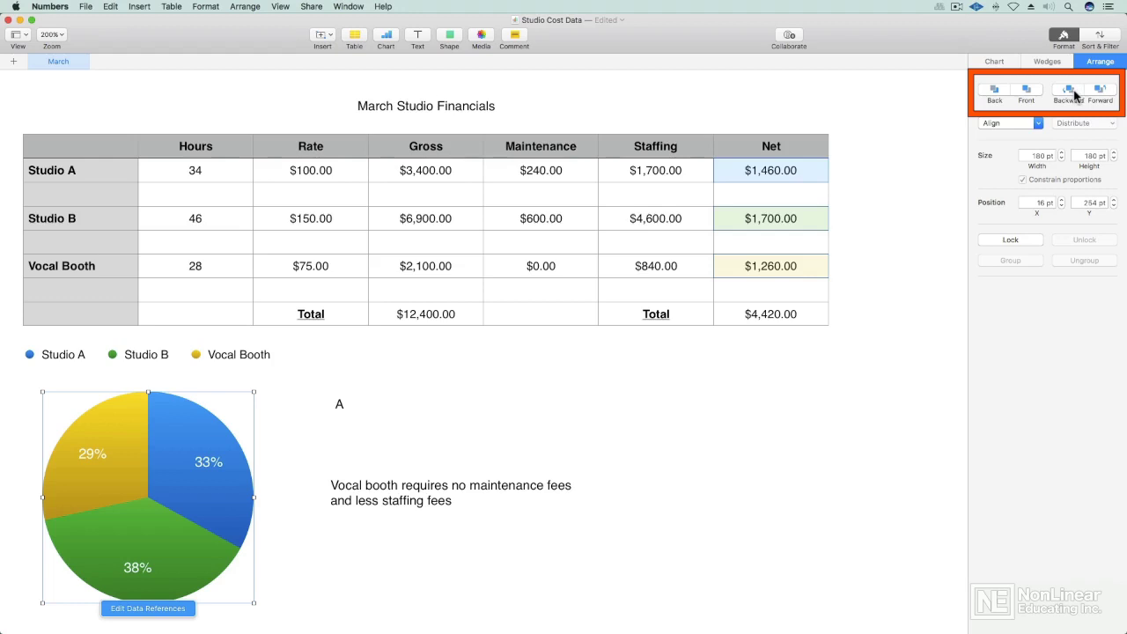
{"action": "left_click", "coordinate": [1101, 94]}
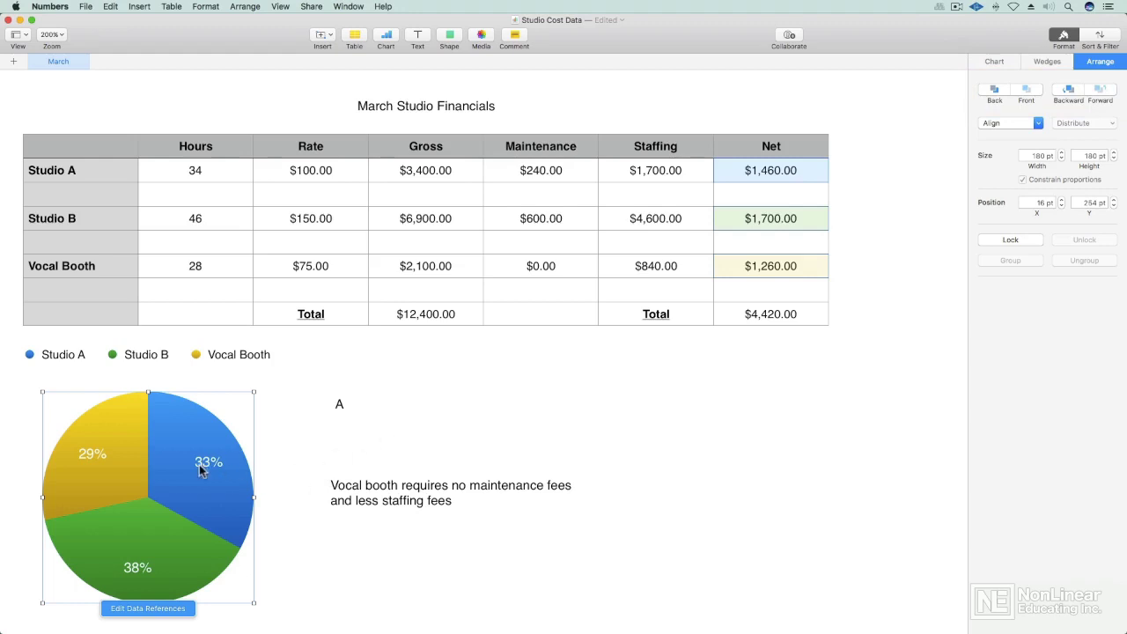
{"action": "left_click", "coordinate": [387, 433]}
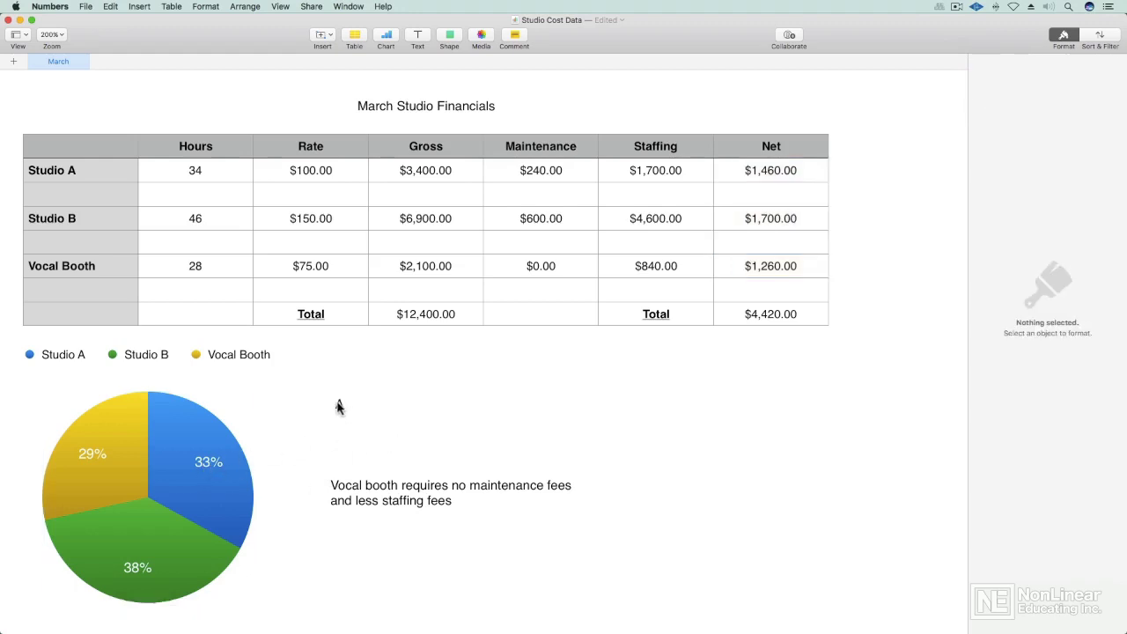
Step: Bring the "A" text box to the front and place it on the pie chart's blue wedge
{"action": "mouse_move", "coordinate": [340, 406]}
{"action": "left_mouse_down"}
{"action": "mouse_move", "coordinate": [185, 485]}
{"action": "mouse_move", "coordinate": [329, 416]}
{"action": "left_mouse_up"}
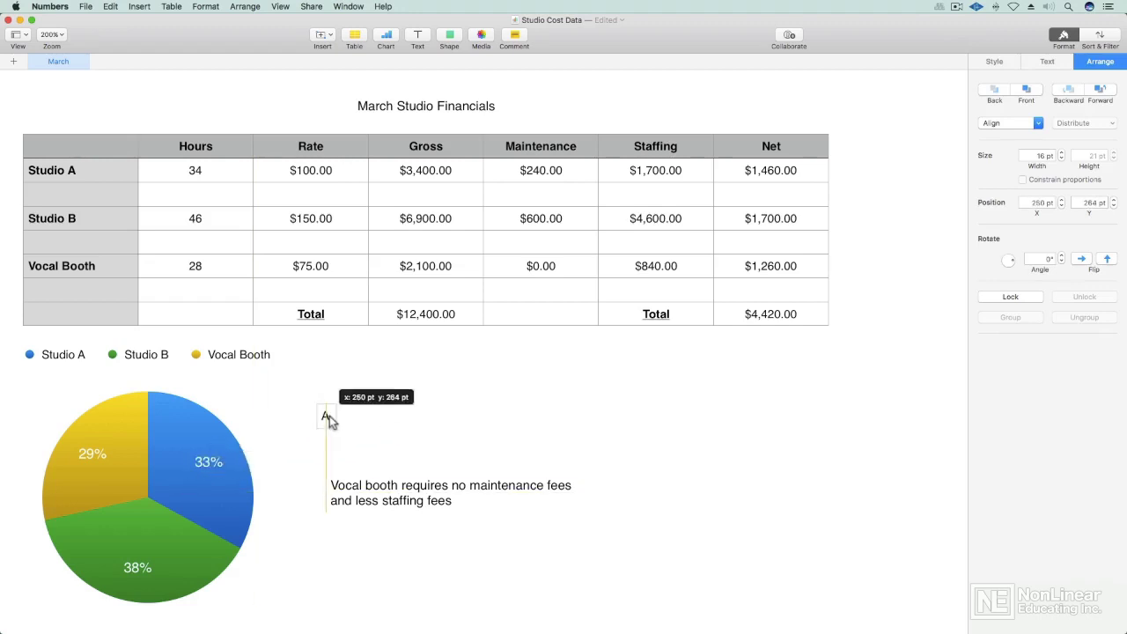
{"action": "right_click", "coordinate": [329, 416]}
{"action": "left_click", "coordinate": [352, 422]}
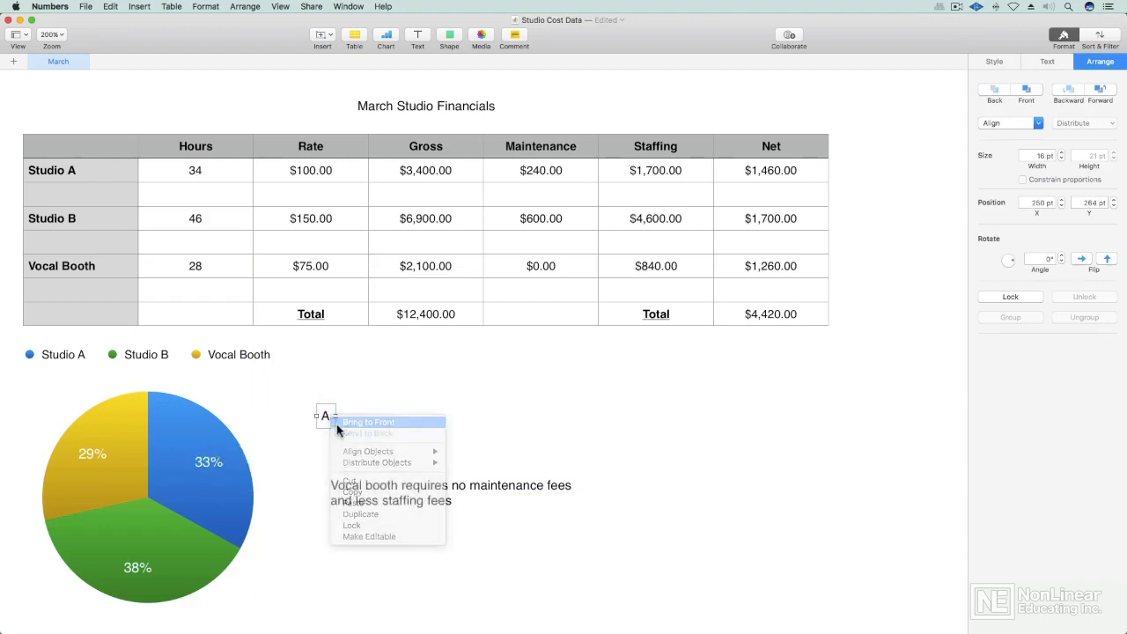
{"action": "left_click_drag", "start_coordinate": [327, 417], "coordinate": [198, 491]}
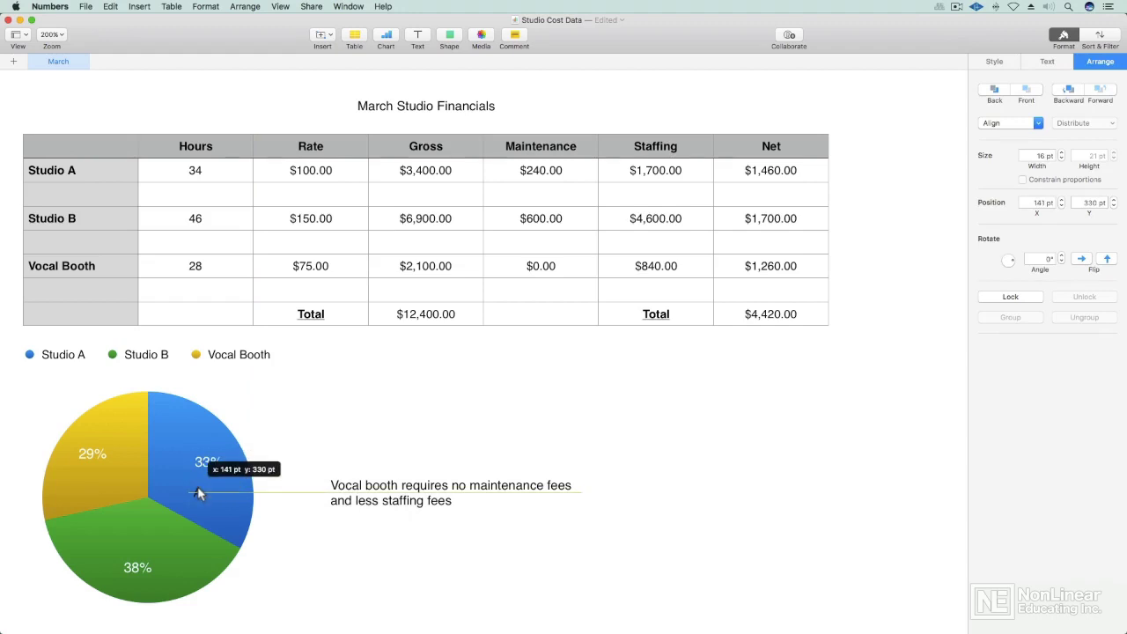
Step: Duplicate the "A" label, place the copy on the green wedge above its percentage, and change its text to "B"
{"action": "left_click_drag", "start_coordinate": [197, 487], "coordinate": [301, 448]}
{"action": "left_click", "coordinate": [345, 437]}
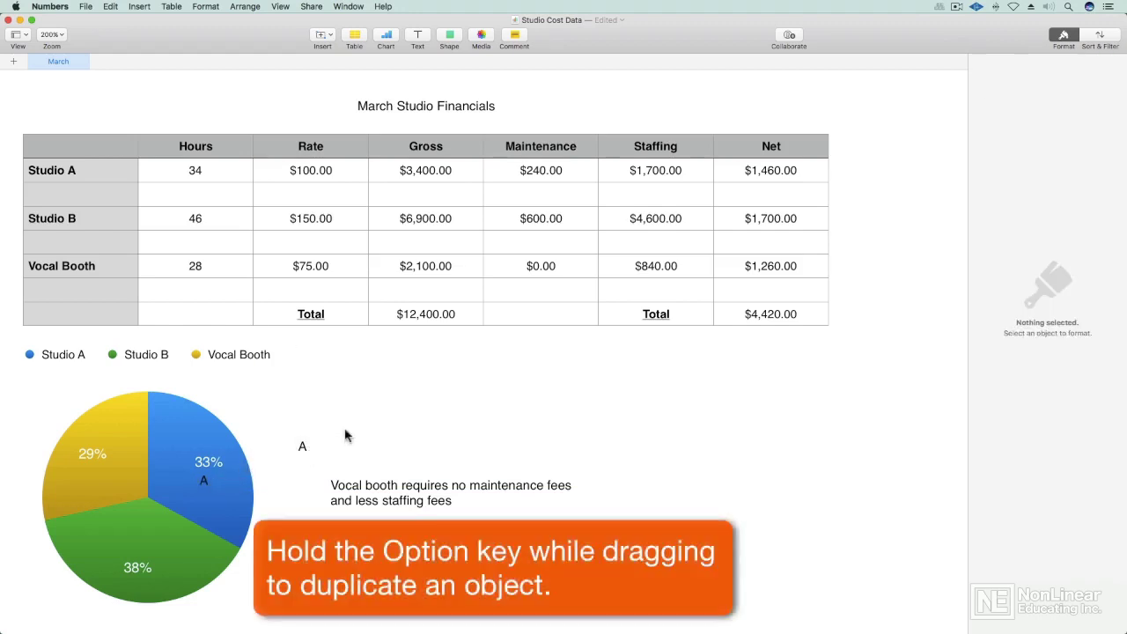
{"action": "left_click", "coordinate": [301, 449]}
{"action": "left_click_drag", "start_coordinate": [301, 449], "coordinate": [141, 548]}
{"action": "double_click", "coordinate": [139, 544]}
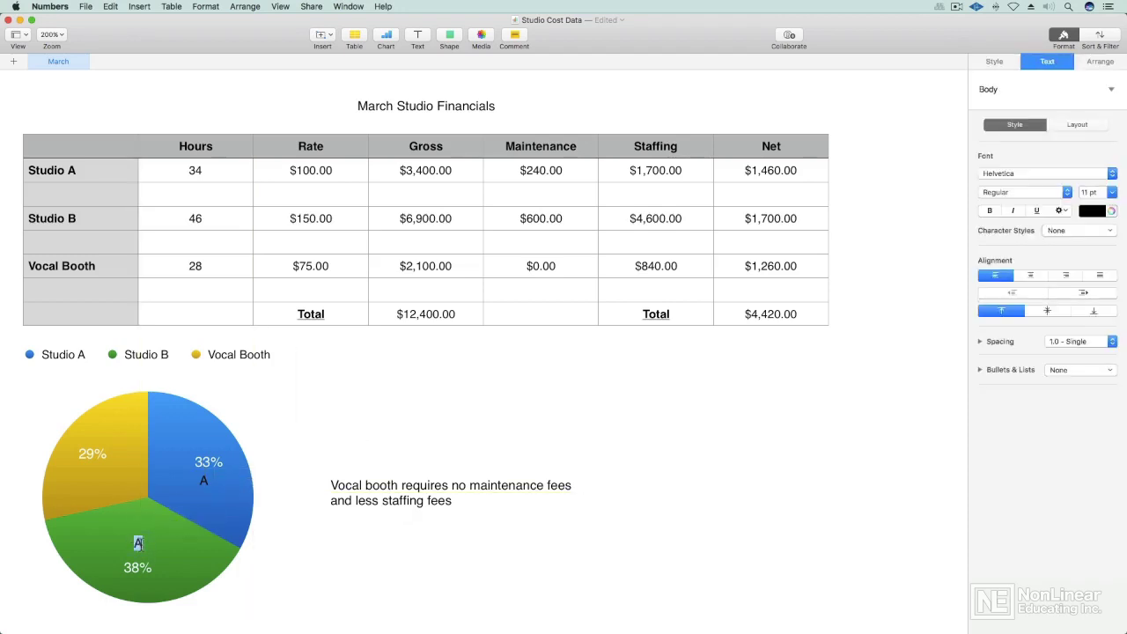
{"action": "type", "text": "B"}
{"action": "left_click", "coordinate": [193, 542]}
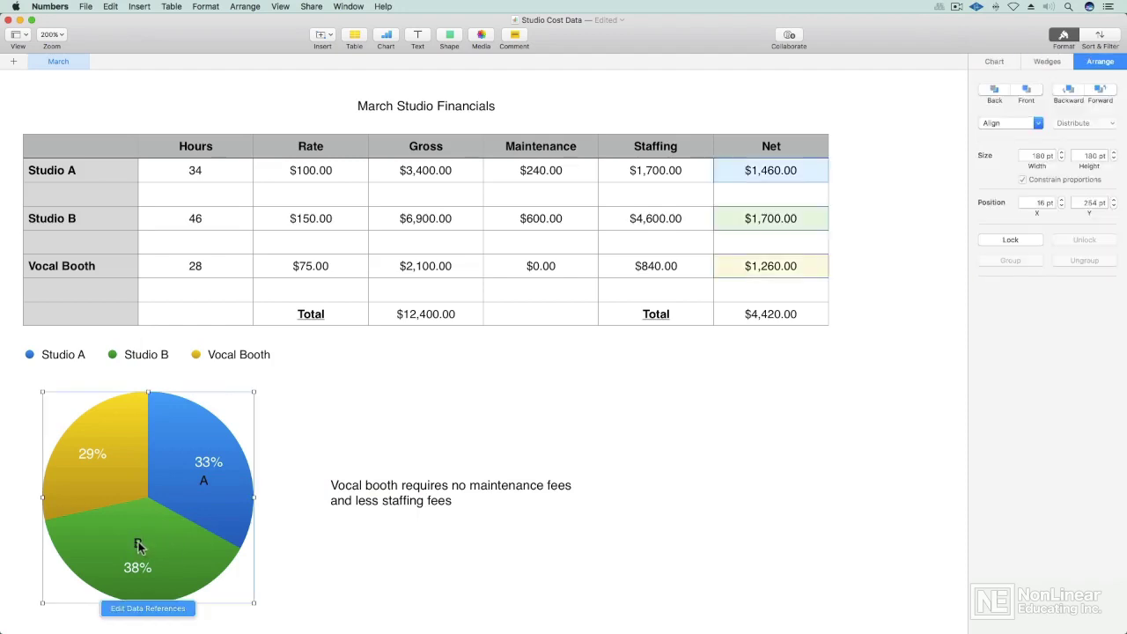
Step: Duplicate the "B" label for the yellow wedge, change the copy's text to "Vox", and place it below the wedge's percentage
{"action": "left_click_drag", "start_coordinate": [142, 544], "coordinate": [88, 472]}
{"action": "left_click", "coordinate": [339, 414]}
{"action": "type", "text": "Vox"}
{"action": "left_click", "coordinate": [345, 421]}
{"action": "left_click", "coordinate": [398, 442]}
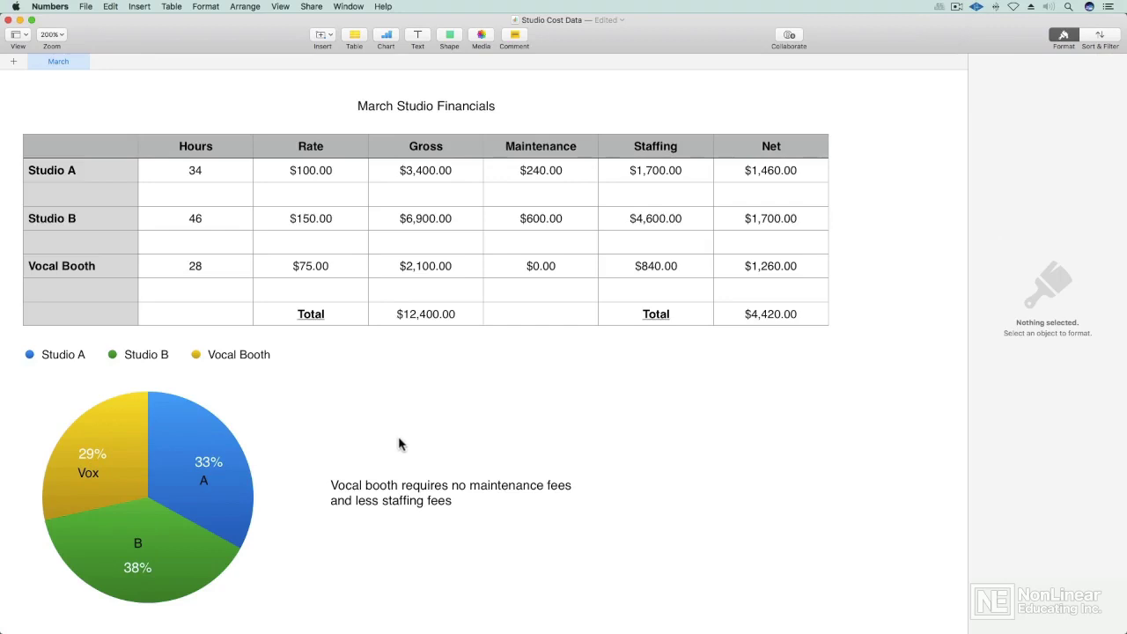
Step: Duplicate the vocal booth note and replace the upper copy's text with "Studio B requires 2 engineers at $50 / hr"
{"action": "left_click_drag", "start_coordinate": [402, 491], "coordinate": [404, 447]}
{"action": "key", "text": "alt"}
{"action": "double_click", "coordinate": [401, 440]}
{"action": "key", "text": "super+a"}
{"action": "type", "text": "Studio"}
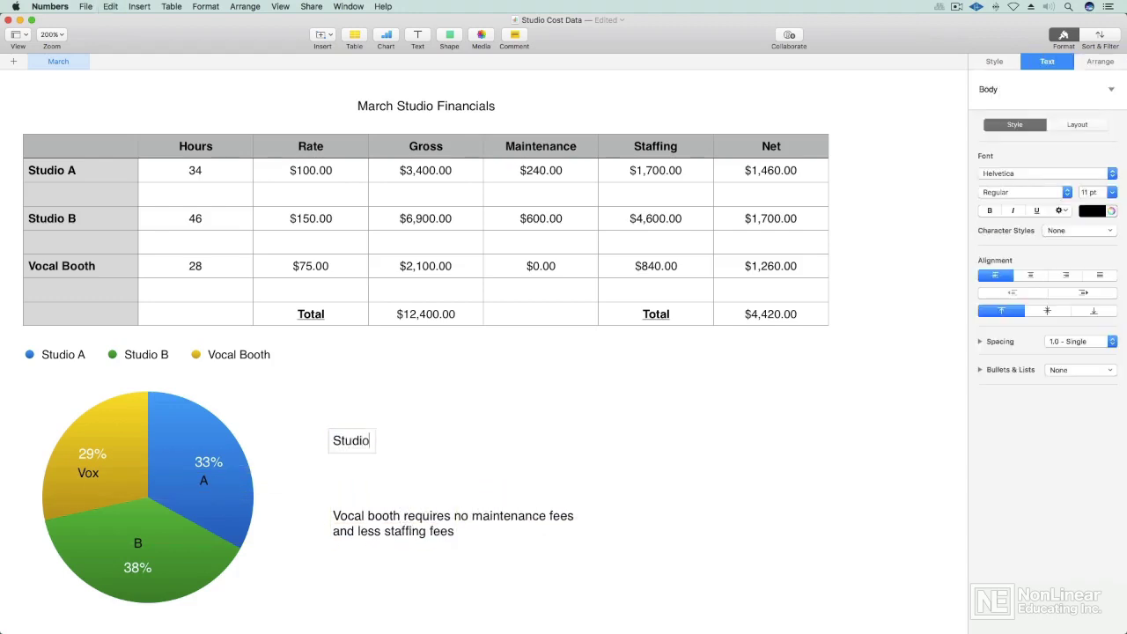
{"action": "type", "text": " B requires 2 engineers at $50 / hr"}
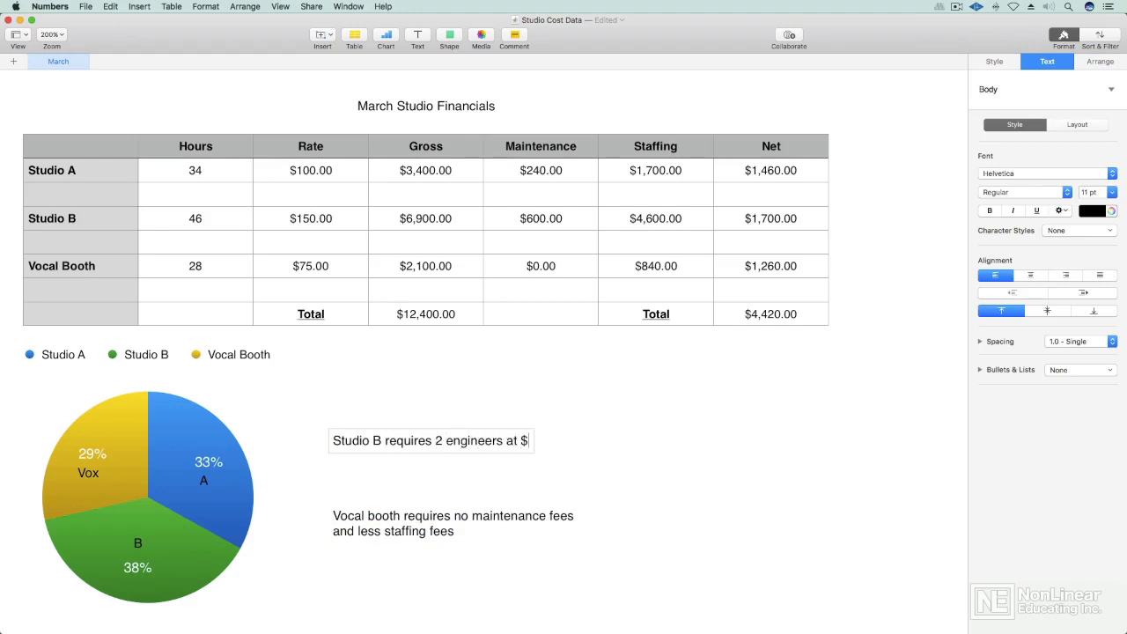
{"action": "left_click", "coordinate": [447, 395]}
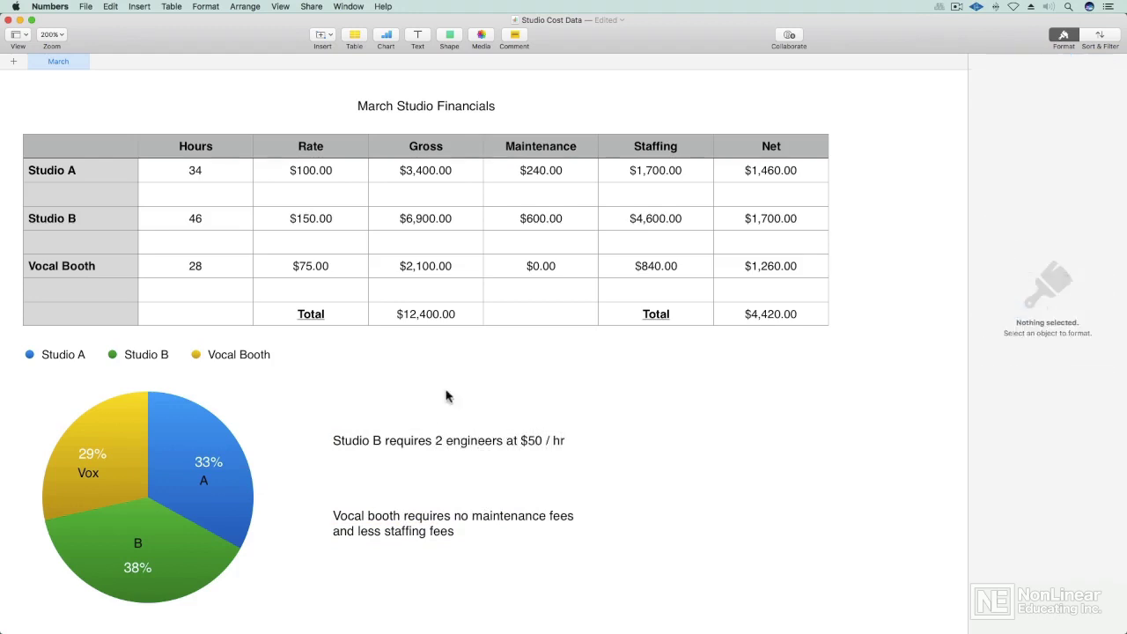
Step: Reposition the Studio B note above the vocal booth note, at about x 289 pt, y 292 pt
{"action": "left_click_drag", "start_coordinate": [454, 440], "coordinate": [416, 447]}
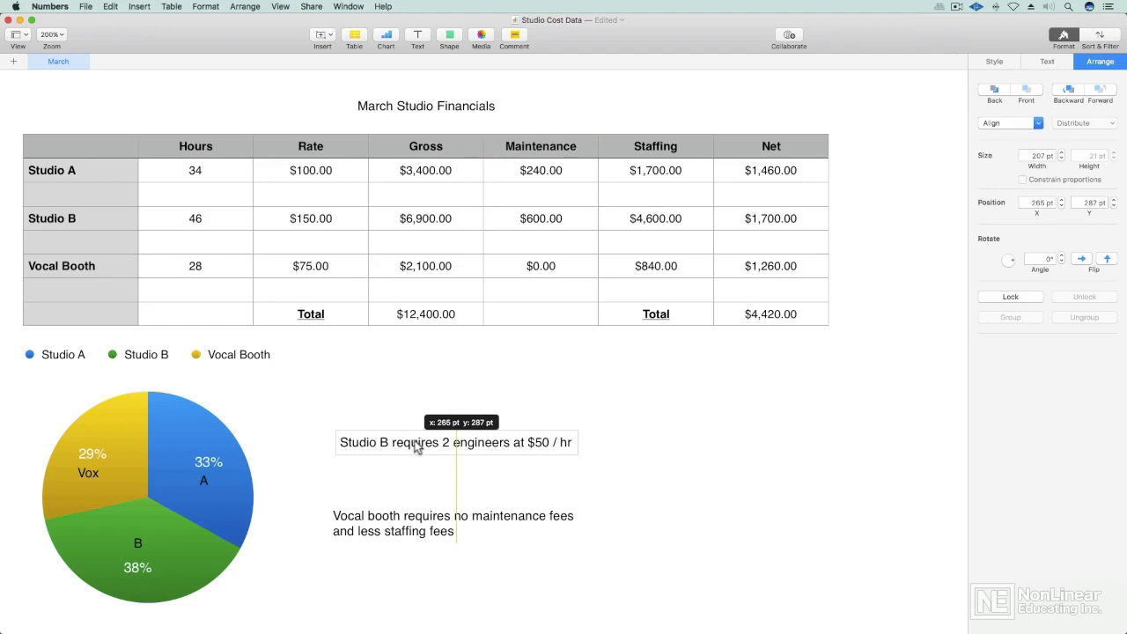
{"action": "mouse_move", "coordinate": [416, 447]}
{"action": "left_mouse_down"}
{"action": "mouse_move", "coordinate": [419, 398]}
{"action": "mouse_move", "coordinate": [445, 388]}
{"action": "mouse_move", "coordinate": [444, 420]}
{"action": "mouse_move", "coordinate": [385, 440]}
{"action": "mouse_move", "coordinate": [403, 445]}
{"action": "mouse_move", "coordinate": [406, 463]}
{"action": "left_mouse_up"}
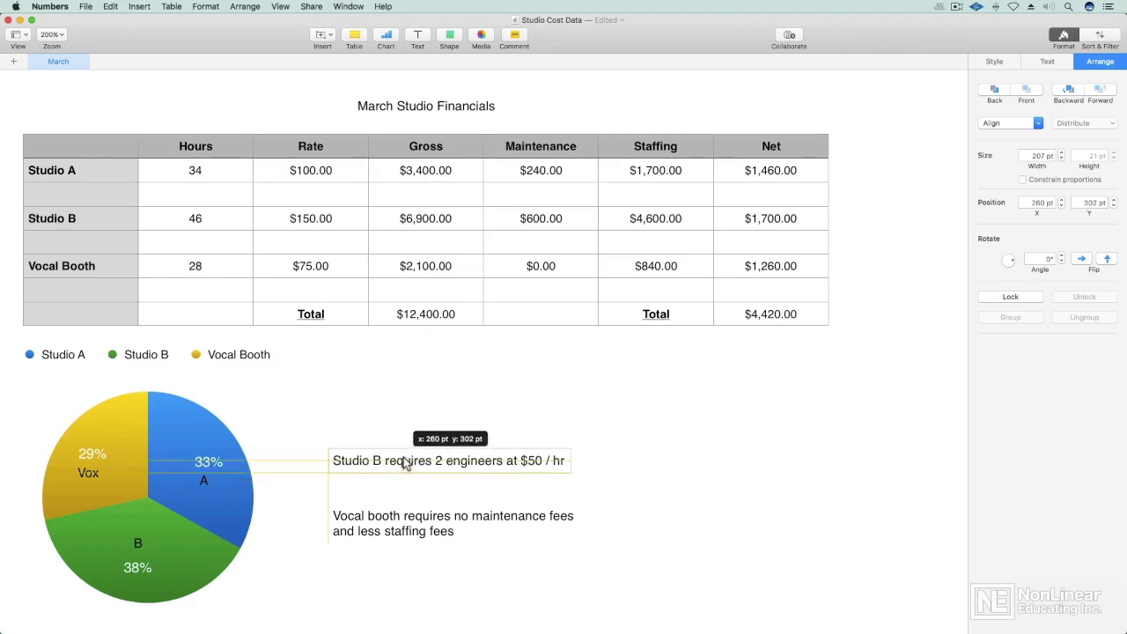
{"action": "left_click_drag", "start_coordinate": [405, 462], "coordinate": [442, 451]}
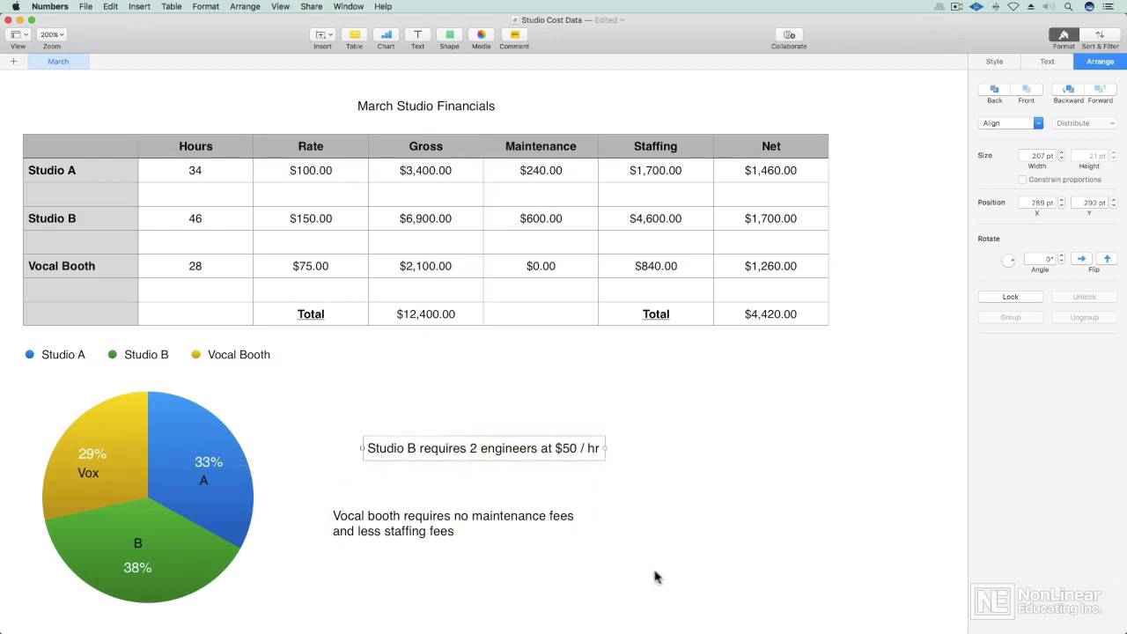
Step: Left-align the Studio B and vocal booth notes with each other and move both closer to the pie chart
{"action": "left_click_drag", "start_coordinate": [661, 572], "coordinate": [438, 417]}
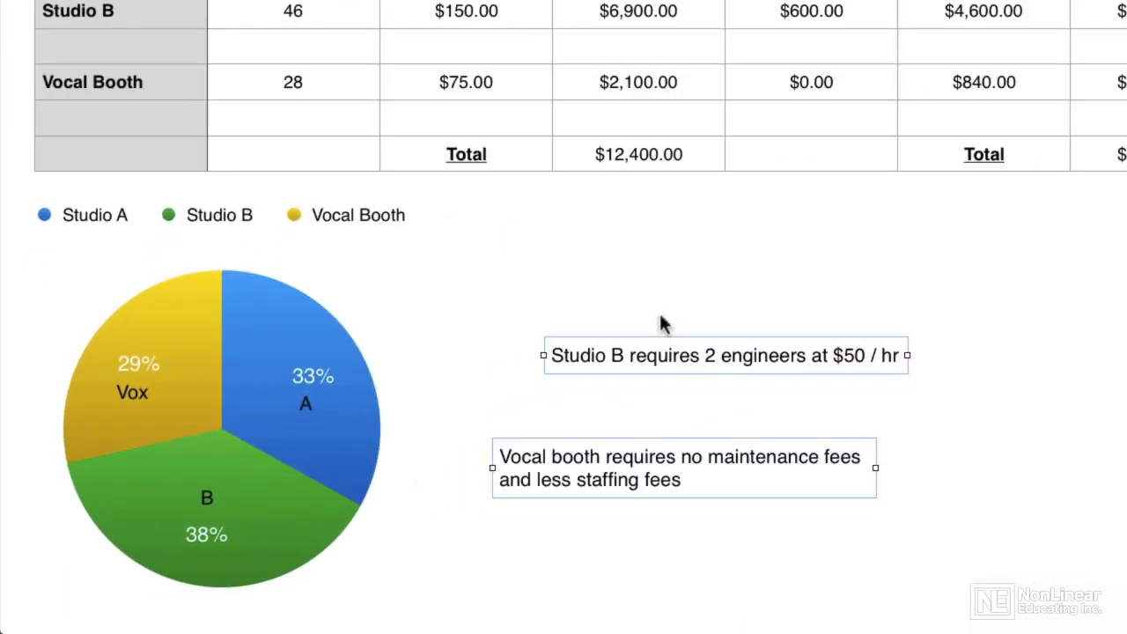
{"action": "right_click", "coordinate": [709, 354]}
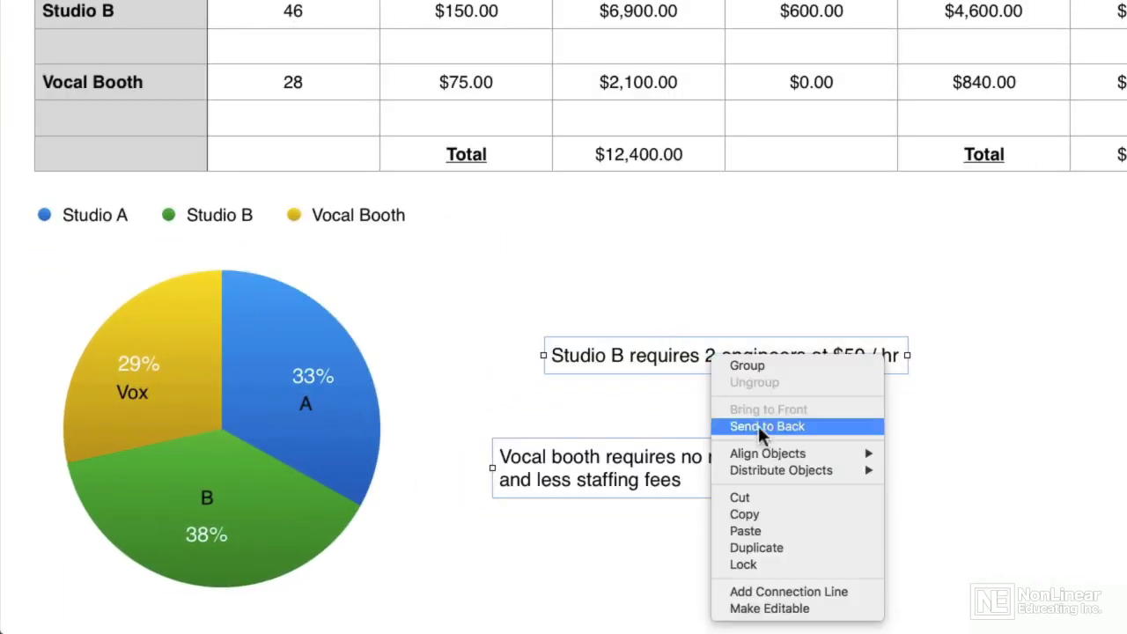
{"action": "mouse_move", "coordinate": [768, 448]}
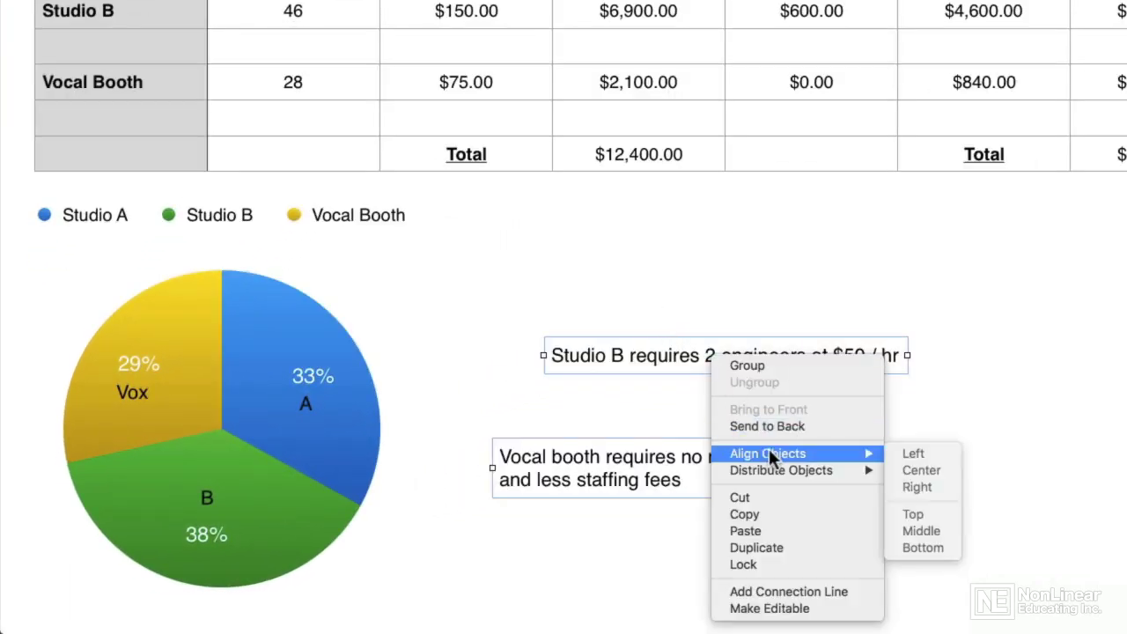
{"action": "left_click", "coordinate": [941, 457]}
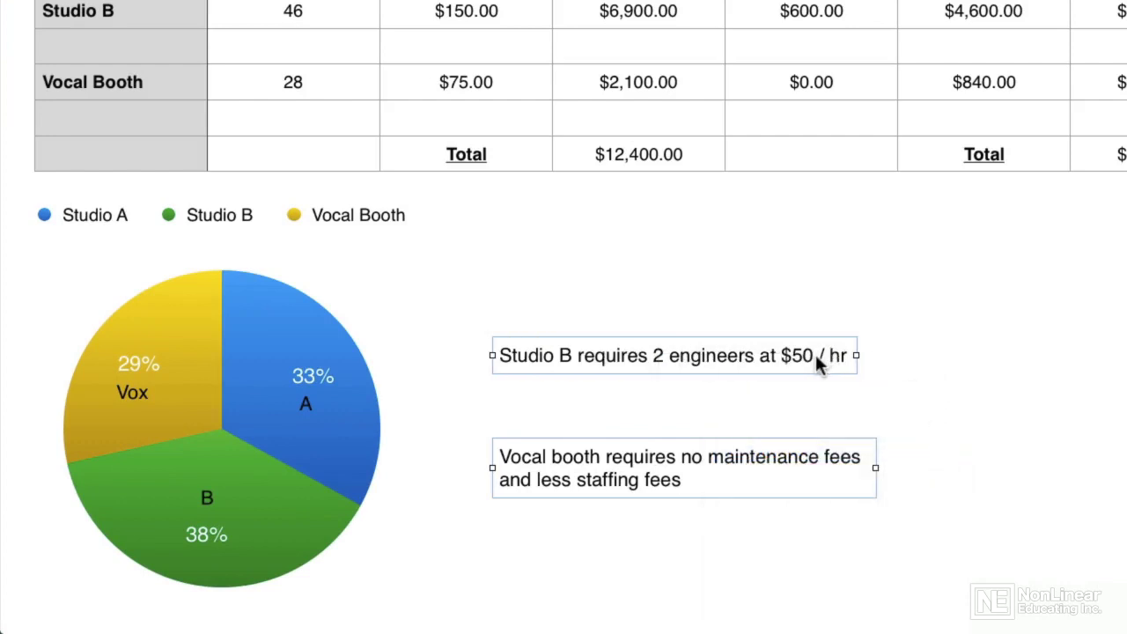
{"action": "left_click_drag", "start_coordinate": [815, 355], "coordinate": [789, 366]}
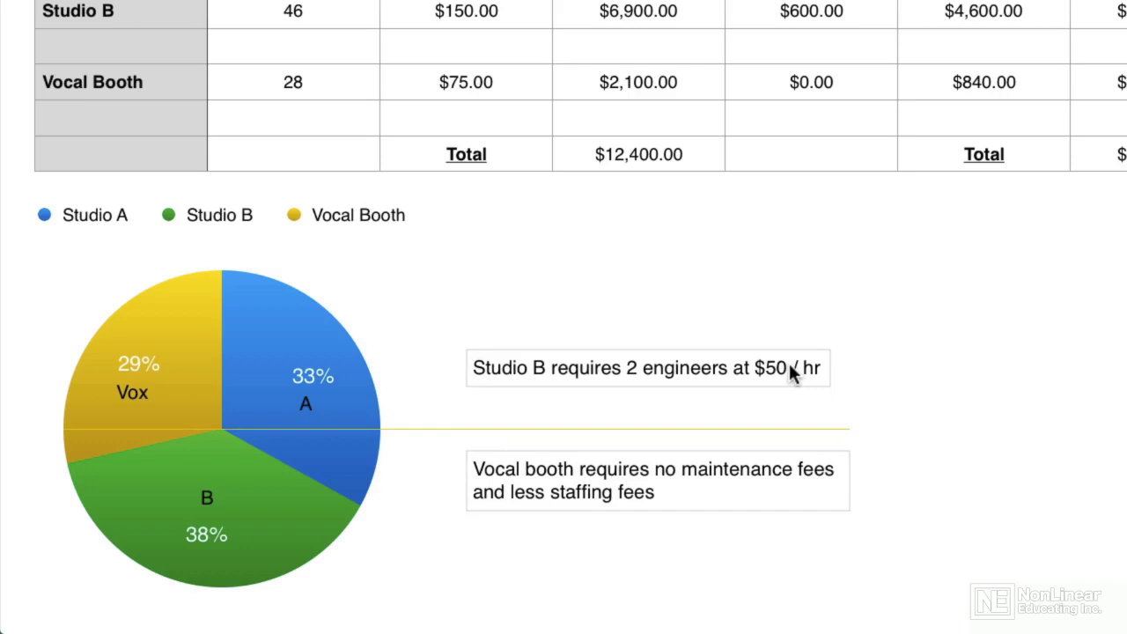
{"action": "left_click_drag", "start_coordinate": [790, 373], "coordinate": [756, 371]}
Step: Select the pie chart, its labels and both notes, and move them together so the chart sits at x 130 pt, y 250 pt
{"action": "left_click_drag", "start_coordinate": [977, 508], "coordinate": [93, 221]}
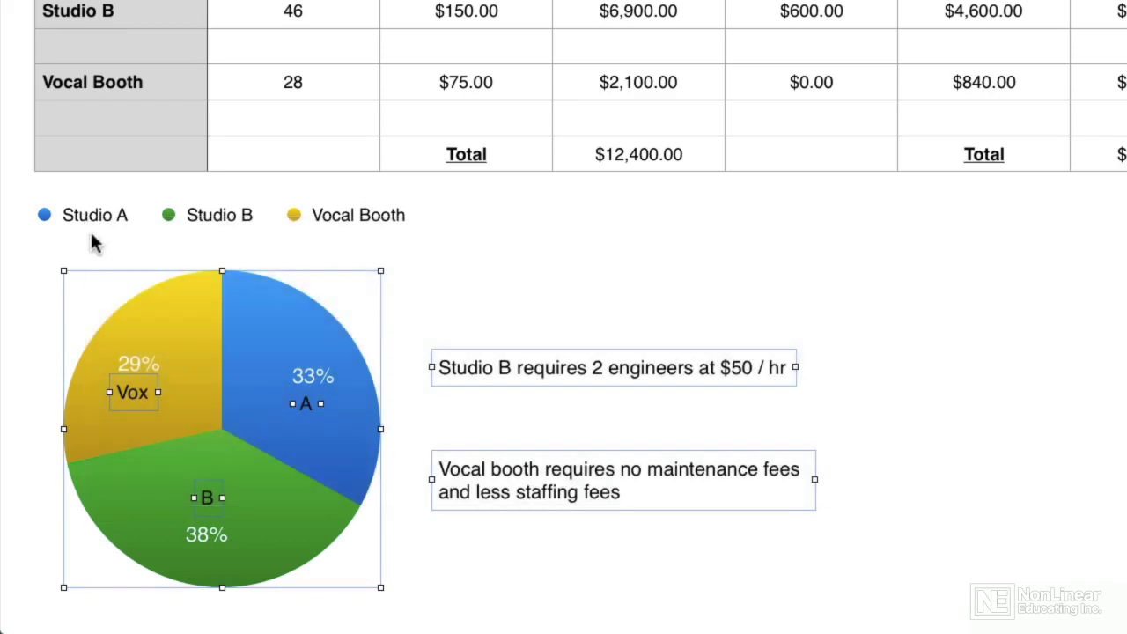
{"action": "left_click_drag", "start_coordinate": [175, 304], "coordinate": [378, 305]}
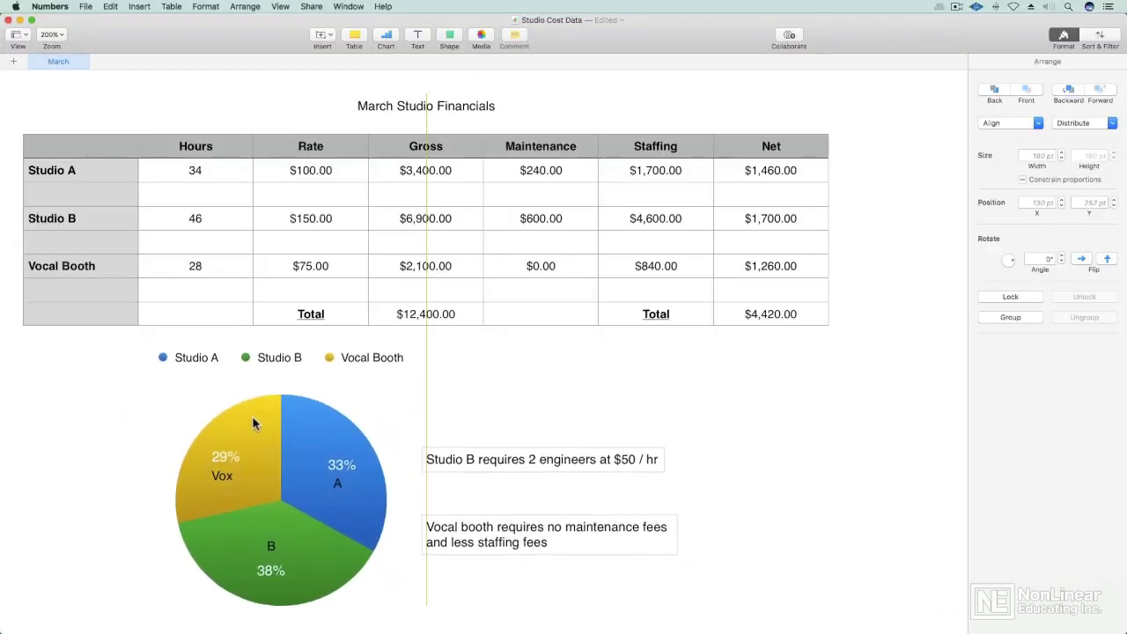
{"action": "left_click_drag", "start_coordinate": [252, 416], "coordinate": [252, 410]}
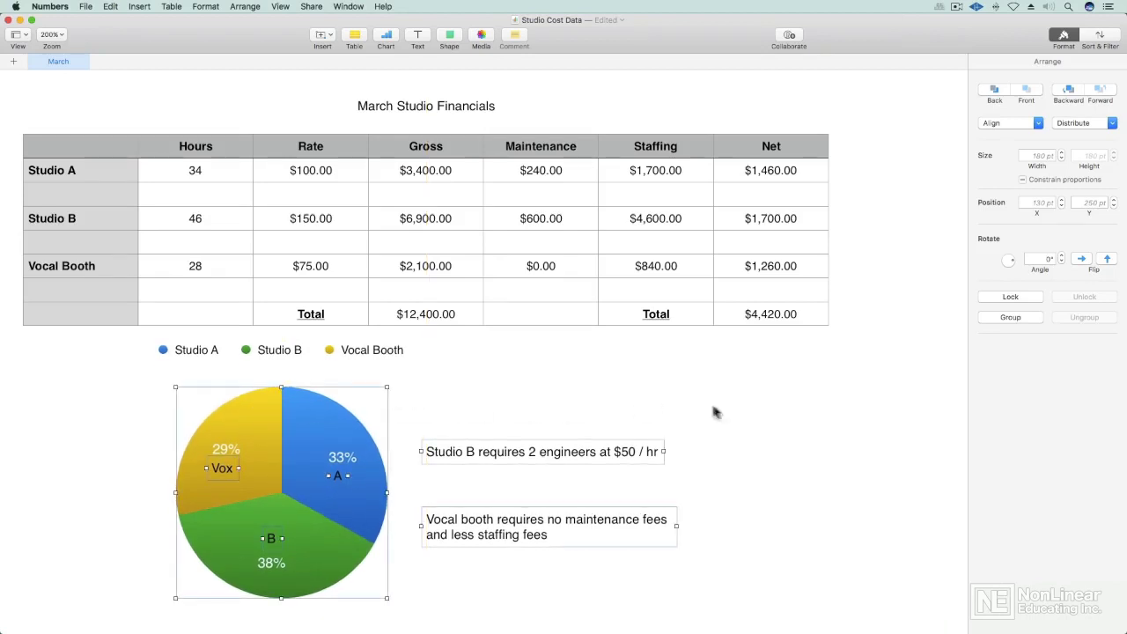
{"action": "left_click", "coordinate": [750, 416]}
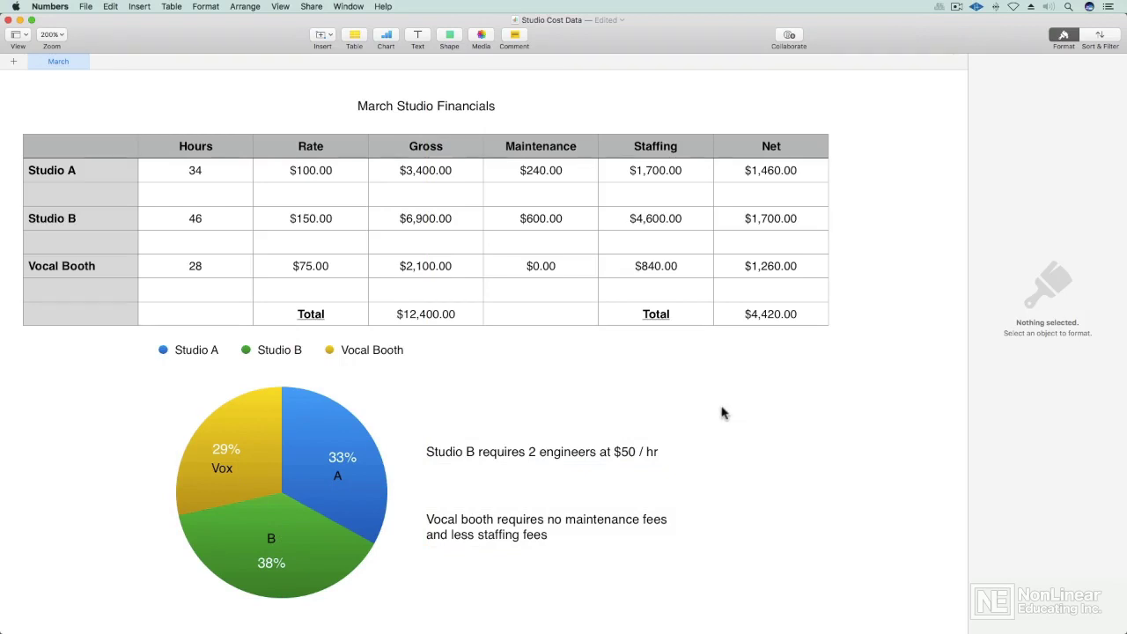
{"action": "left_click_drag", "start_coordinate": [725, 402], "coordinate": [561, 531]}
{"action": "right_click", "coordinate": [571, 532]}
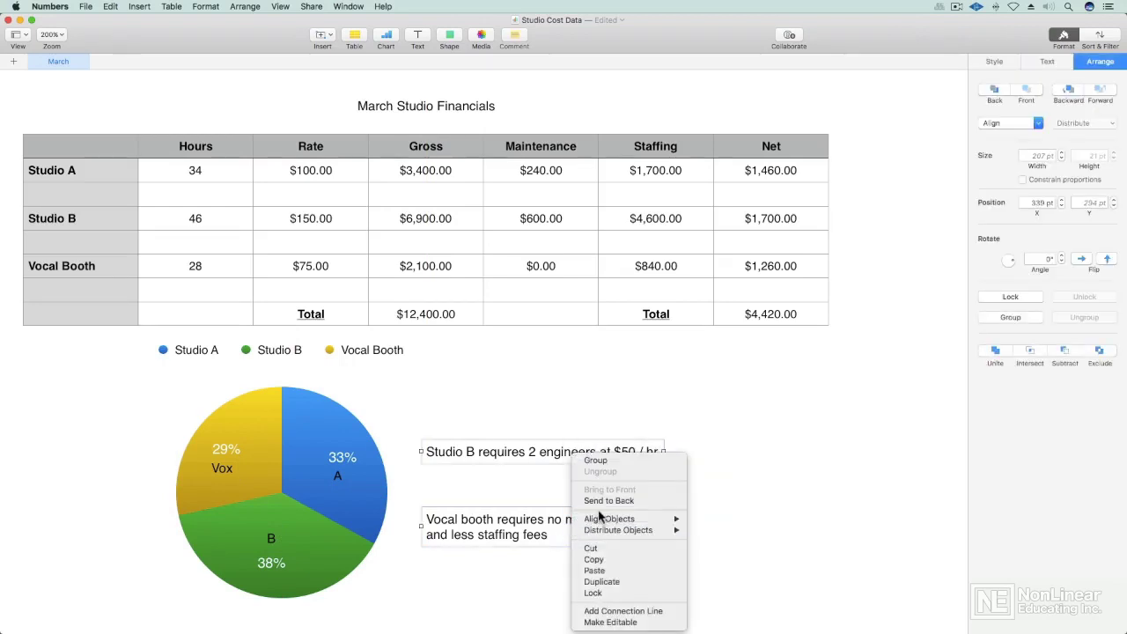
{"action": "mouse_move", "coordinate": [598, 519]}
{"action": "left_click", "coordinate": [534, 485]}
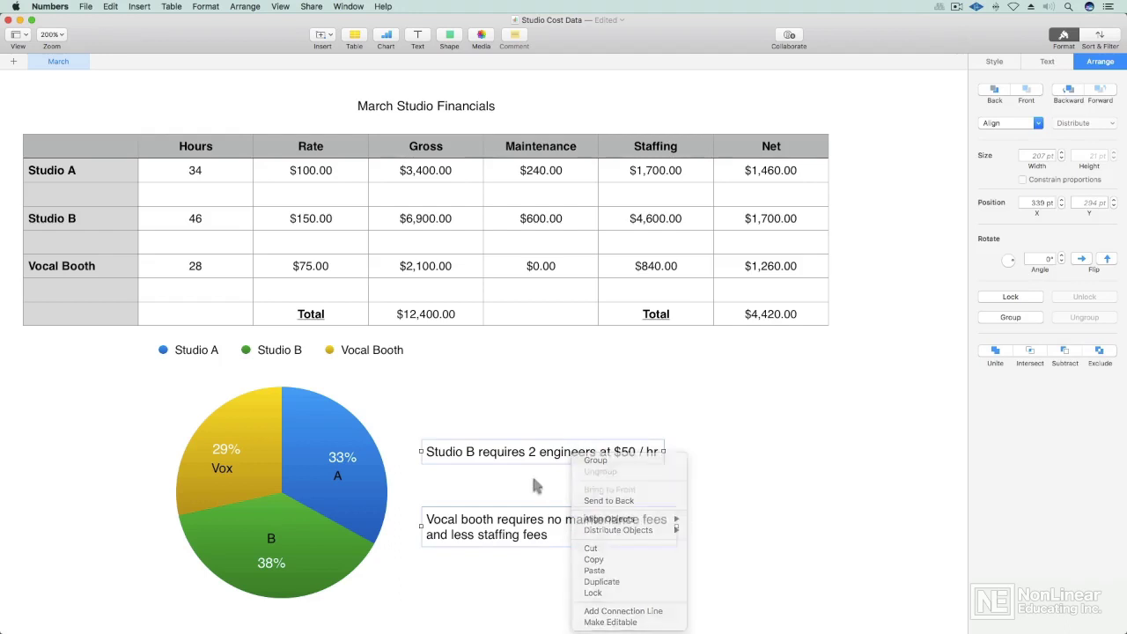
{"action": "left_click", "coordinate": [785, 470]}
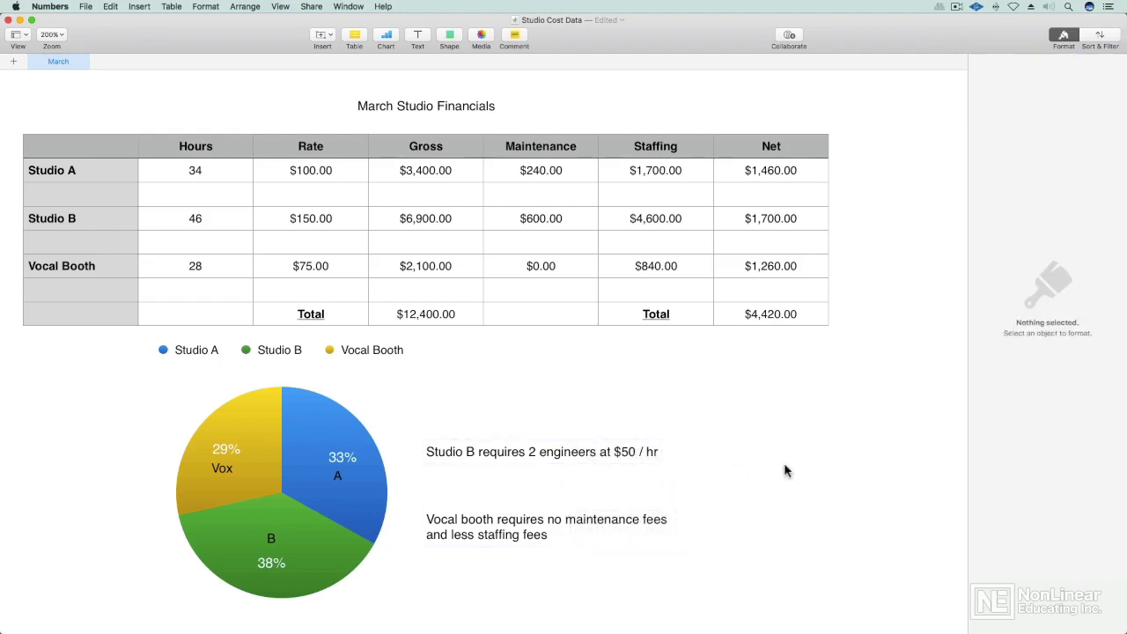